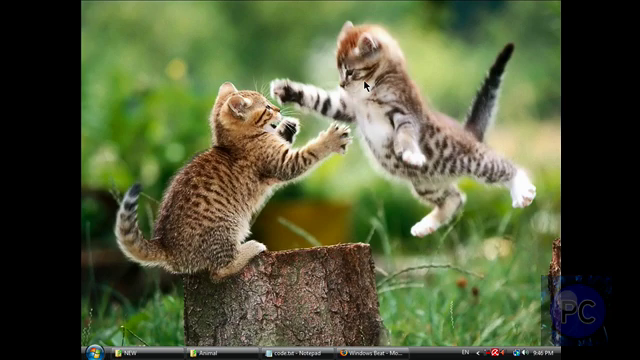
- Open the Nature folder inside Pictures in Windows Explorer
{"action": "left_click", "coordinate": [149, 26]}
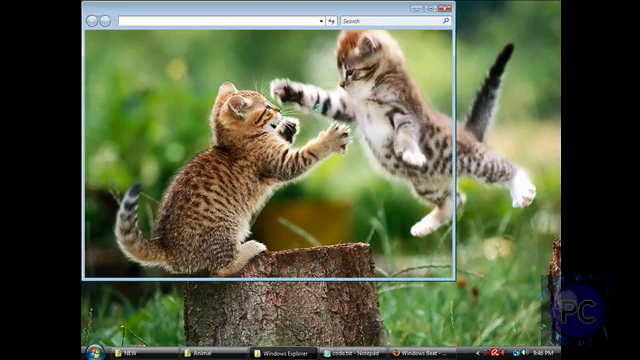
{"action": "left_click", "coordinate": [417, 13]}
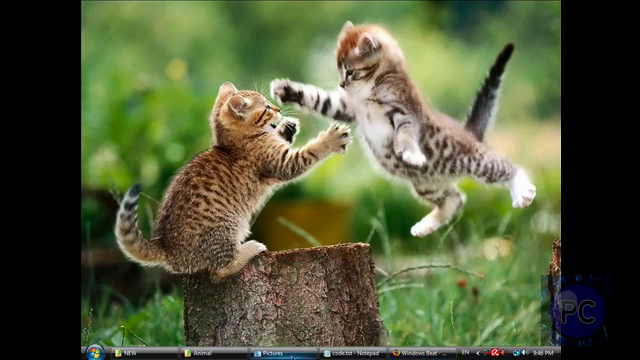
{"action": "left_click", "coordinate": [300, 352]}
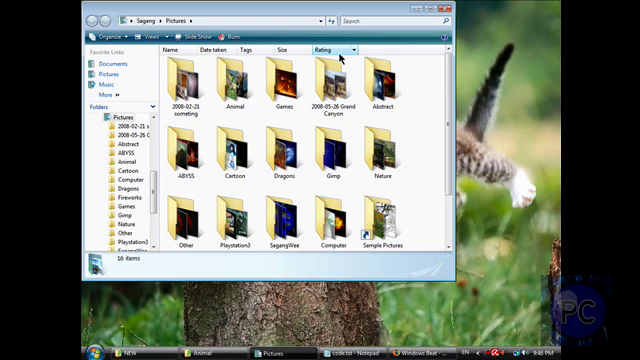
{"action": "left_click_drag", "start_coordinate": [361, 14], "coordinate": [396, 38]}
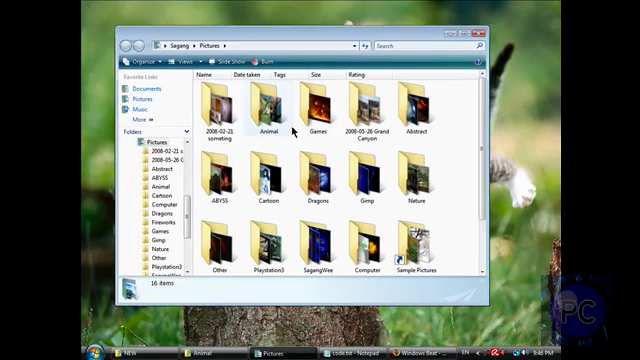
{"action": "double_click", "coordinate": [424, 199]}
{"action": "mouse_move", "coordinate": [536, 93]}
{"action": "left_mouse_down"}
{"action": "mouse_move", "coordinate": [607, 252]}
{"action": "mouse_move", "coordinate": [602, 340]}
{"action": "left_mouse_up"}
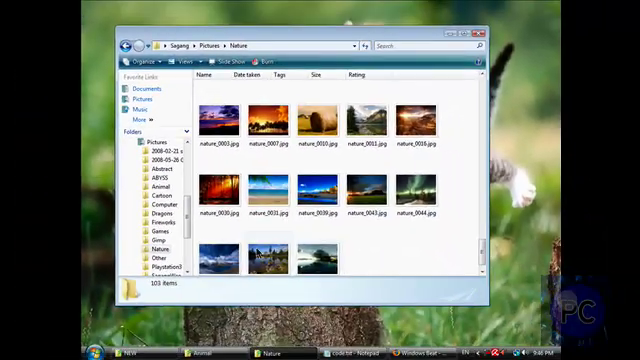
- Set nature_0055.jpg as the desktop background and close the folder window
{"action": "right_click", "coordinate": [268, 258]}
{"action": "left_click", "coordinate": [315, 175]}
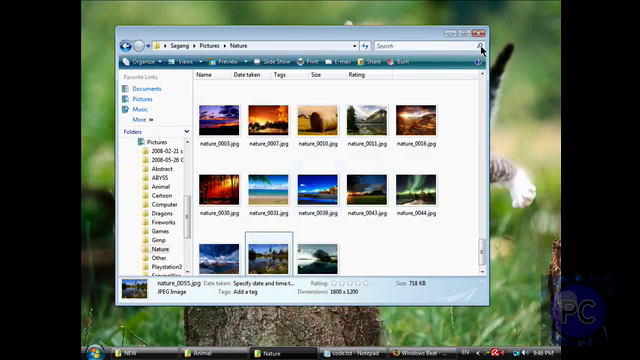
{"action": "left_click", "coordinate": [480, 37]}
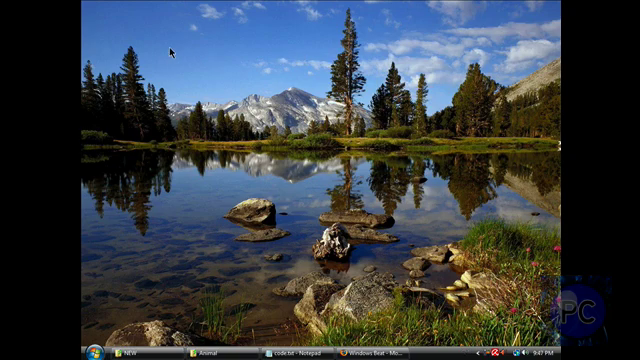
- Bring Firefox forward, read the YouTube Icon Contest post, then go to the Registration tab
{"action": "left_click", "coordinate": [370, 352]}
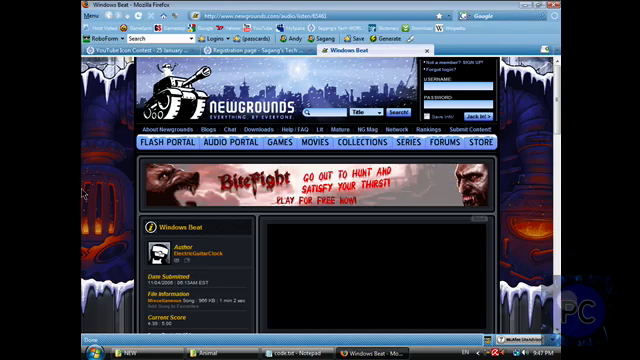
{"action": "left_click", "coordinate": [152, 52]}
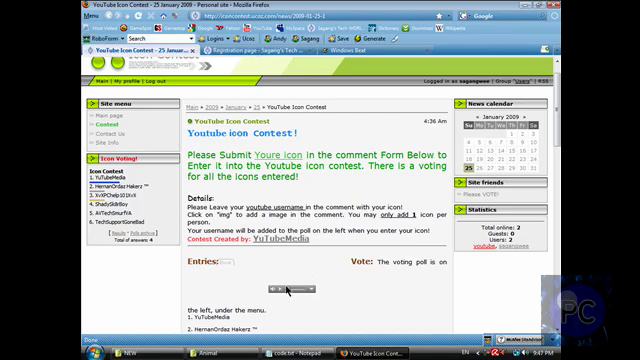
{"action": "scroll", "coordinate": [280, 191], "scroll_direction": "down", "scroll_amount": 3}
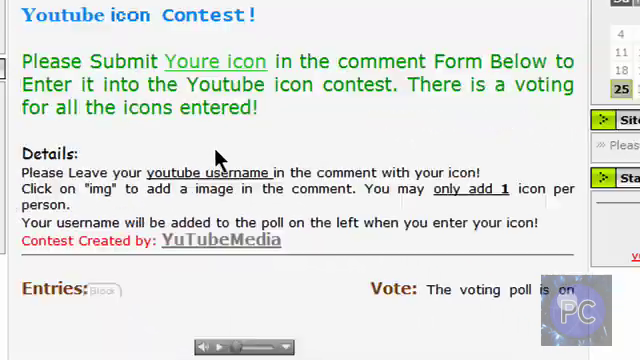
{"action": "scroll", "coordinate": [437, 167], "scroll_direction": "down", "scroll_amount": 3}
{"action": "left_click_drag", "start_coordinate": [407, 246], "coordinate": [57, 254]}
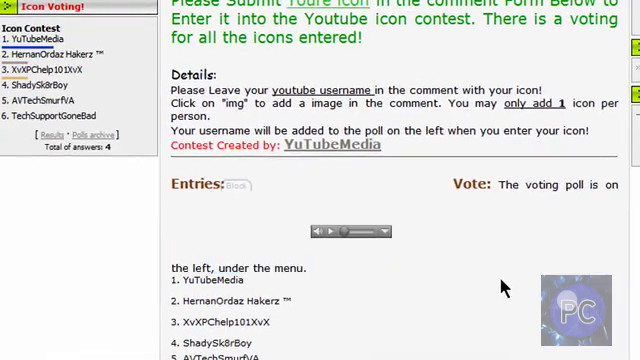
{"action": "left_click_drag", "start_coordinate": [503, 286], "coordinate": [97, 221]}
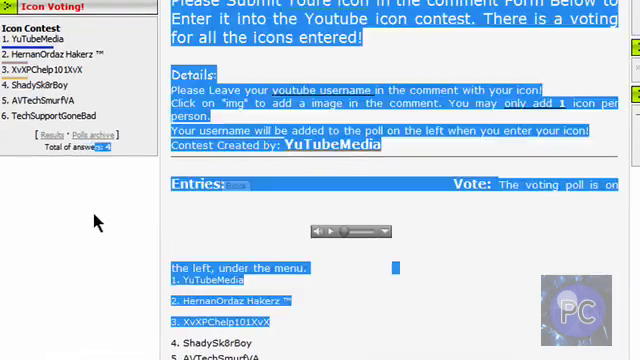
{"action": "left_click_drag", "start_coordinate": [290, 268], "coordinate": [600, 240]}
{"action": "left_click_drag", "start_coordinate": [364, 286], "coordinate": [103, 262]}
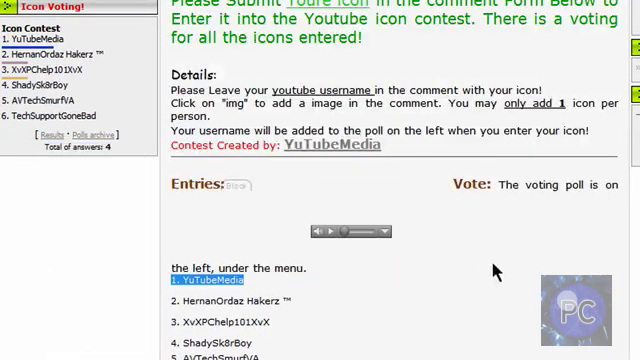
{"action": "left_click", "coordinate": [200, 268]}
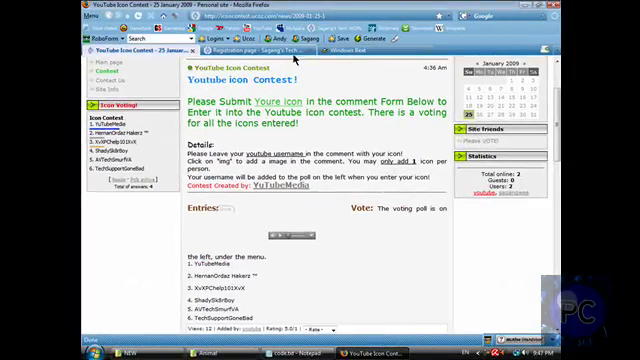
{"action": "left_click", "coordinate": [292, 52]}
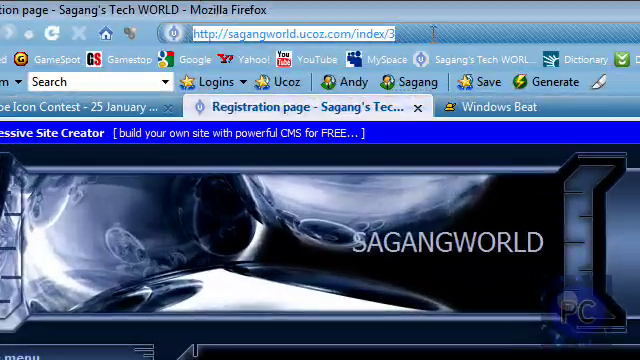
- Close the Site Creator bar and log in to SAGANGWORLD, dismissing the RoboForm prompt
{"action": "left_click", "coordinate": [71, 106]}
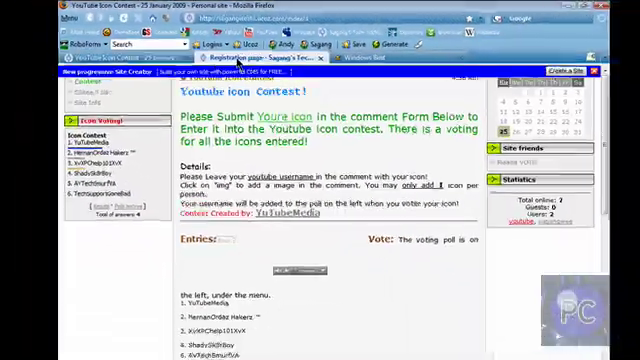
{"action": "left_click", "coordinate": [255, 51]}
{"action": "left_click", "coordinate": [551, 65]}
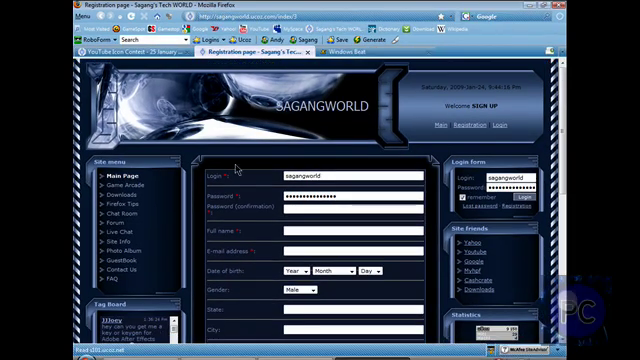
{"action": "scroll", "coordinate": [200, 195], "scroll_direction": "down", "scroll_amount": 3}
{"action": "scroll", "coordinate": [117, 213], "scroll_direction": "up", "scroll_amount": 3}
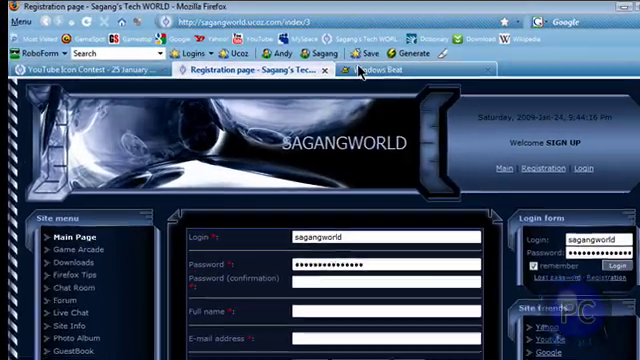
{"action": "left_click", "coordinate": [330, 51]}
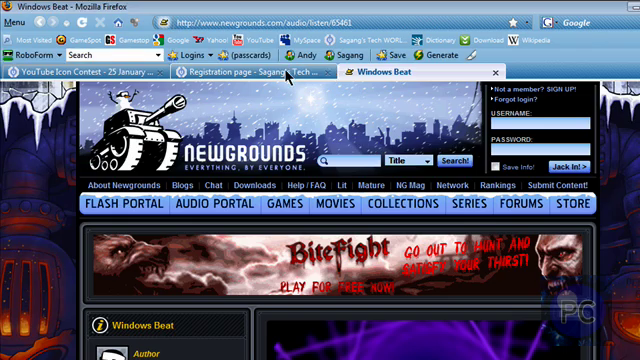
{"action": "left_click", "coordinate": [287, 72]}
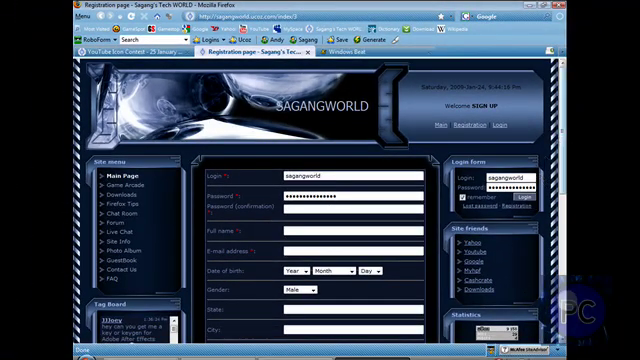
{"action": "scroll", "coordinate": [535, 208], "scroll_direction": "down", "scroll_amount": 10}
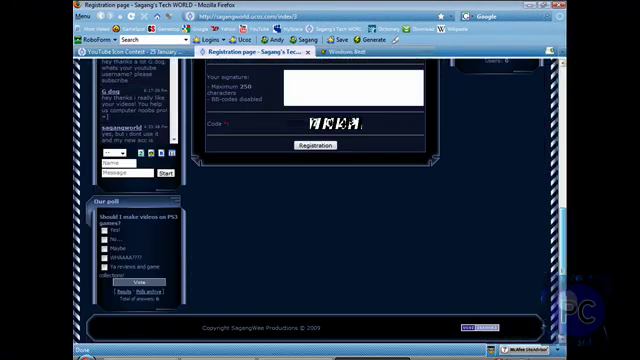
{"action": "scroll", "coordinate": [540, 212], "scroll_direction": "up", "scroll_amount": 10}
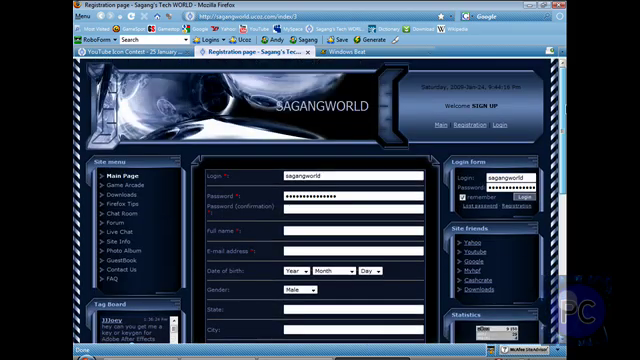
{"action": "left_click", "coordinate": [521, 197]}
{"action": "left_click", "coordinate": [334, 219]}
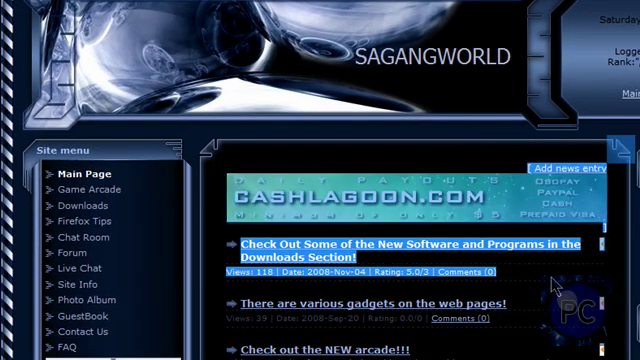
- Open the Firefox Tips page from the site's Site menu
{"action": "left_click_drag", "start_coordinate": [555, 300], "coordinate": [423, 111]}
{"action": "left_click", "coordinate": [427, 157]}
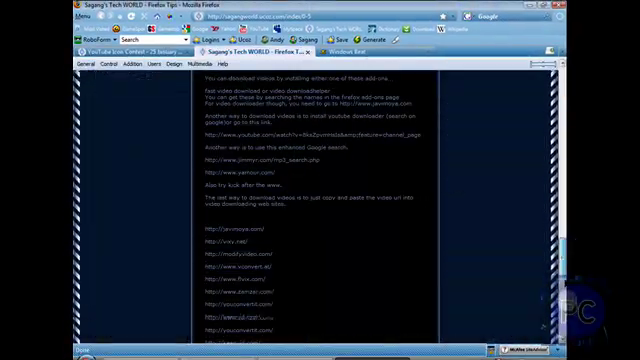
{"action": "scroll", "coordinate": [304, 250], "scroll_direction": "down", "scroll_amount": 5}
{"action": "scroll", "coordinate": [304, 280], "scroll_direction": "down", "scroll_amount": 3}
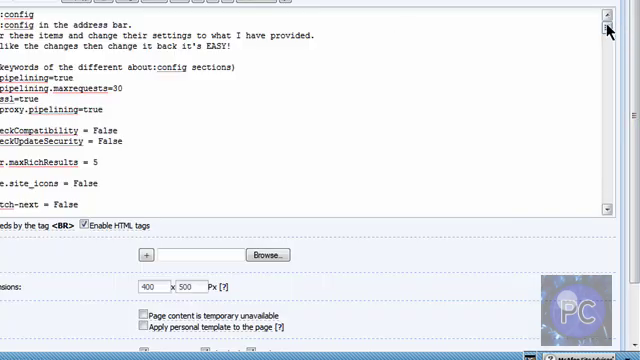
{"action": "mouse_move", "coordinate": [607, 30]}
{"action": "left_mouse_down"}
{"action": "mouse_move", "coordinate": [614, 40]}
{"action": "mouse_move", "coordinate": [629, 200]}
{"action": "left_mouse_up"}
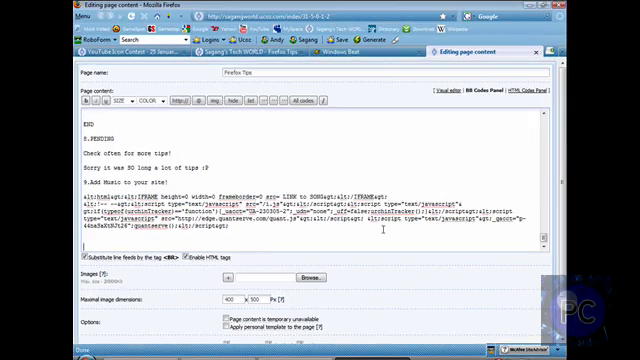
- Select the four-line IFRAME code block, then return to the published Firefox Tips page
{"action": "mouse_move", "coordinate": [300, 235]}
{"action": "left_mouse_down"}
{"action": "mouse_move", "coordinate": [84, 204]}
{"action": "mouse_move", "coordinate": [190, 211]}
{"action": "mouse_move", "coordinate": [293, 240]}
{"action": "left_mouse_up"}
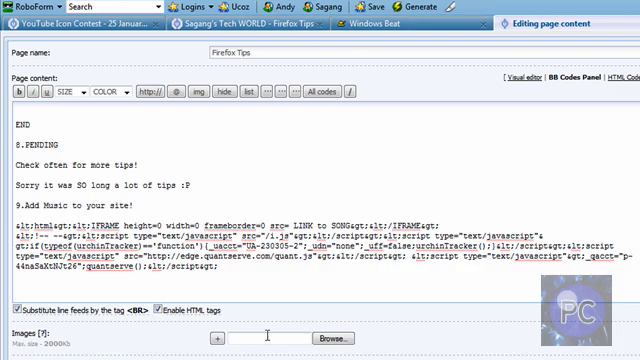
{"action": "left_click_drag", "start_coordinate": [242, 261], "coordinate": [197, 224]}
{"action": "left_click", "coordinate": [293, 276]}
{"action": "left_click_drag", "start_coordinate": [293, 276], "coordinate": [15, 226]}
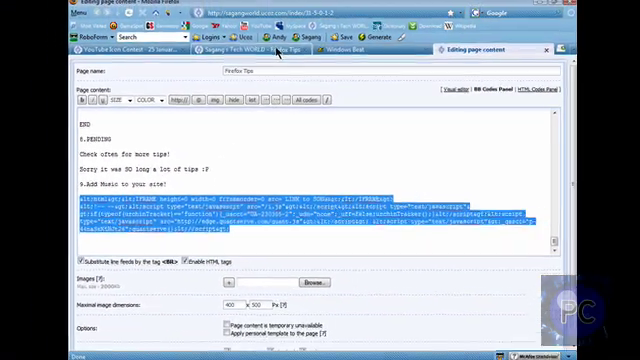
{"action": "left_click", "coordinate": [276, 54]}
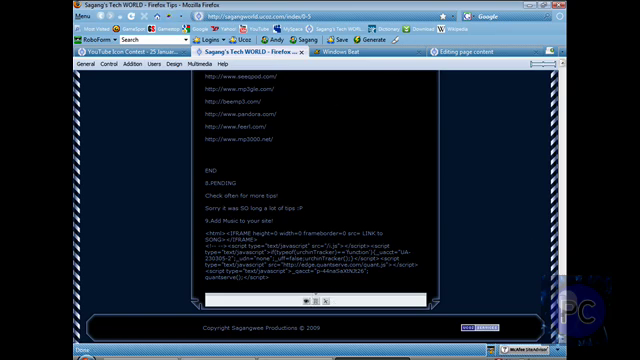
{"action": "scroll", "coordinate": [320, 250], "scroll_direction": "up", "scroll_amount": 15}
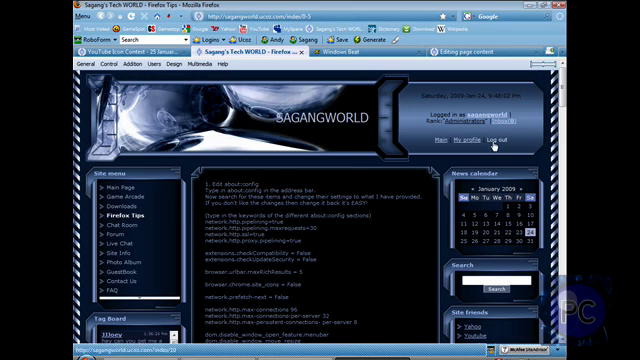
- Log out and open the Registration page, scrolling through its sign-up form
{"action": "left_click", "coordinate": [493, 145]}
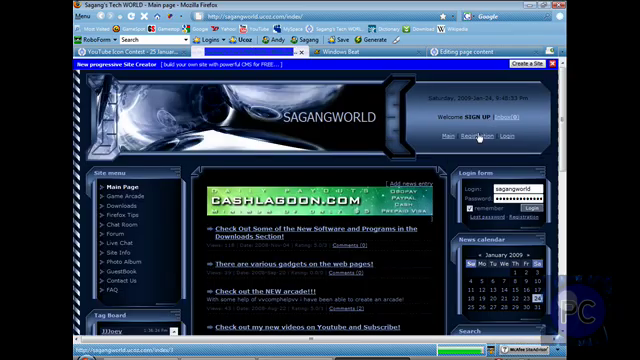
{"action": "left_click", "coordinate": [479, 137]}
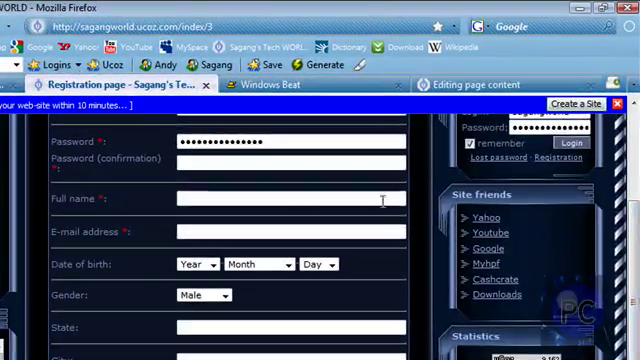
{"action": "scroll", "coordinate": [94, 190], "scroll_direction": "up", "scroll_amount": 1}
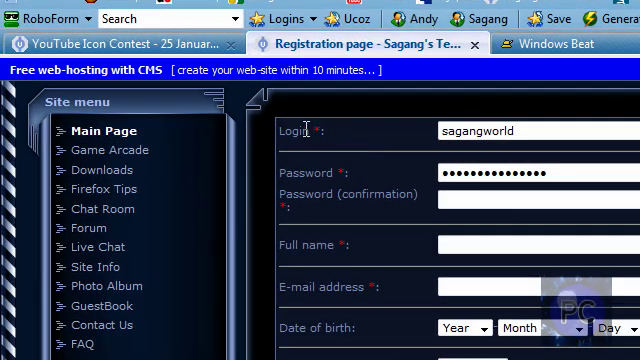
{"action": "left_click_drag", "start_coordinate": [369, 154], "coordinate": [410, 224]}
{"action": "left_click", "coordinate": [386, 248]}
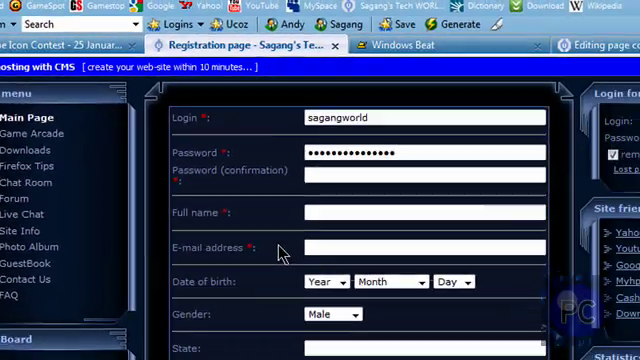
{"action": "scroll", "coordinate": [246, 274], "scroll_direction": "down", "scroll_amount": 5}
{"action": "left_click_drag", "start_coordinate": [246, 274], "coordinate": [29, 311]}
{"action": "left_click", "coordinate": [493, 314]}
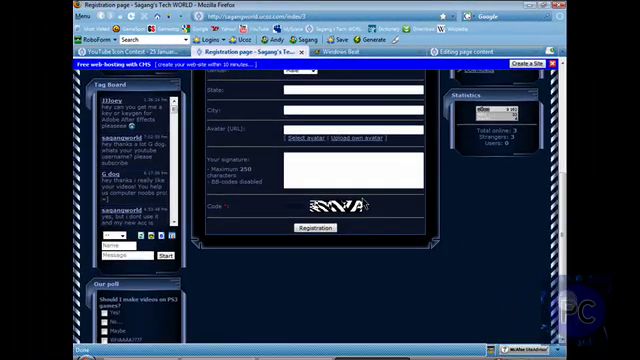
- Copy the IFRAME and script code block from the Firefox Tips page content
{"action": "left_click", "coordinate": [352, 52]}
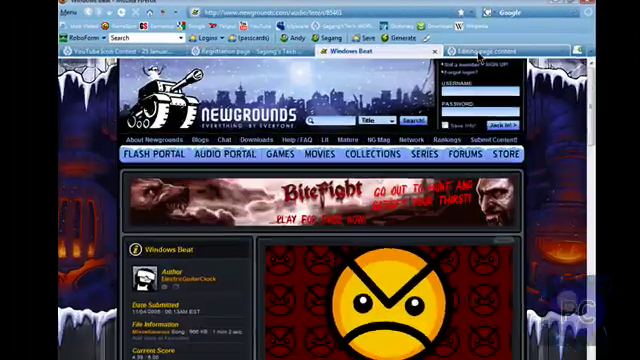
{"action": "left_click", "coordinate": [465, 51]}
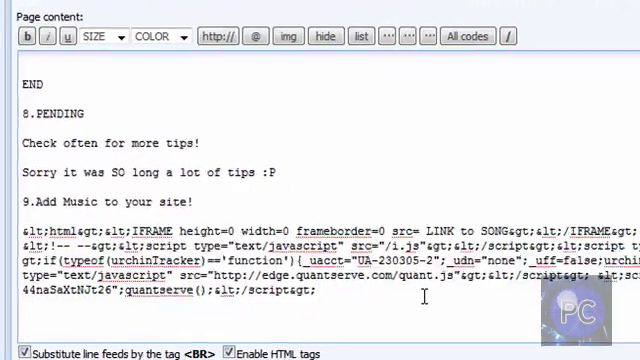
{"action": "left_click_drag", "start_coordinate": [293, 312], "coordinate": [49, 255]}
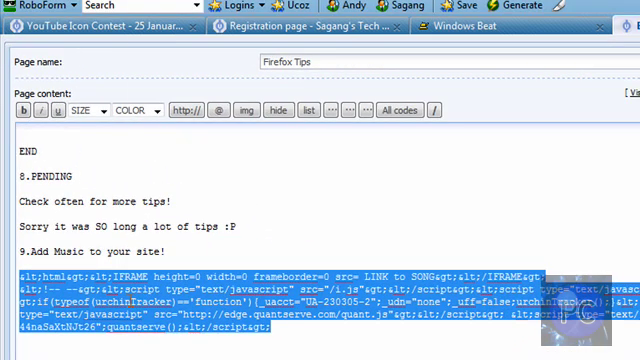
{"action": "right_click", "coordinate": [136, 299]}
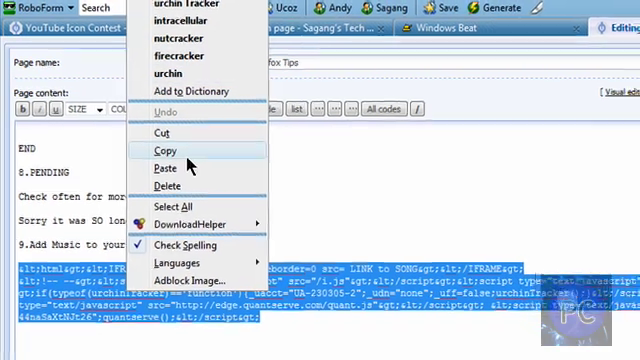
{"action": "left_click", "coordinate": [189, 165]}
- Paste the duplicate below the original and select its LINK to SONG placeholder
{"action": "left_click", "coordinate": [309, 310]}
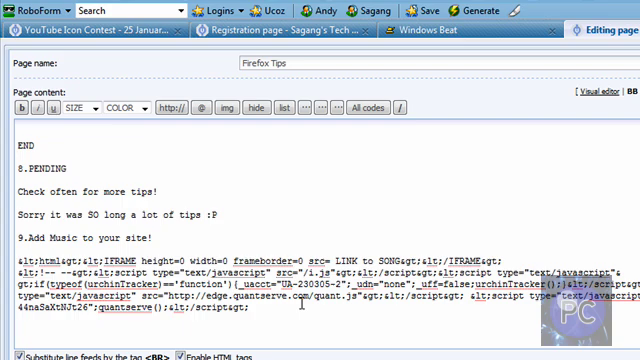
{"action": "key", "text": "ctrl+v"}
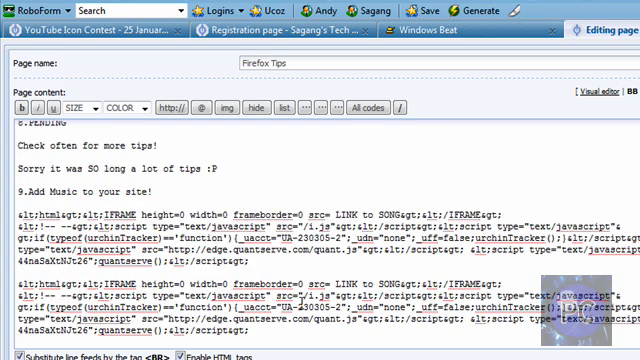
{"action": "scroll", "coordinate": [78, 157], "scroll_direction": "up", "scroll_amount": 2}
{"action": "scroll", "coordinate": [125, 252], "scroll_direction": "down", "scroll_amount": 3}
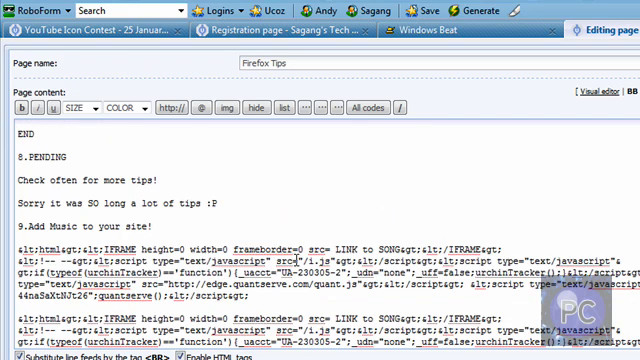
{"action": "scroll", "coordinate": [378, 258], "scroll_direction": "up", "scroll_amount": 1}
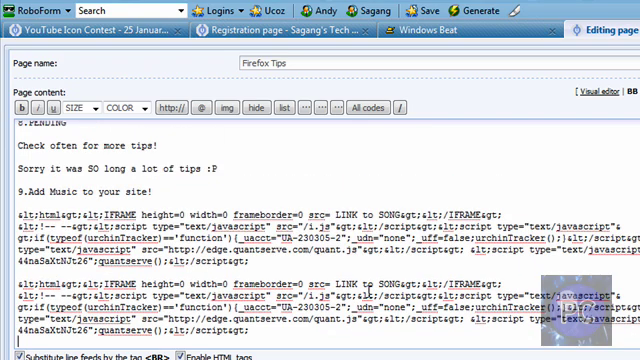
{"action": "left_click_drag", "start_coordinate": [334, 285], "coordinate": [410, 285]}
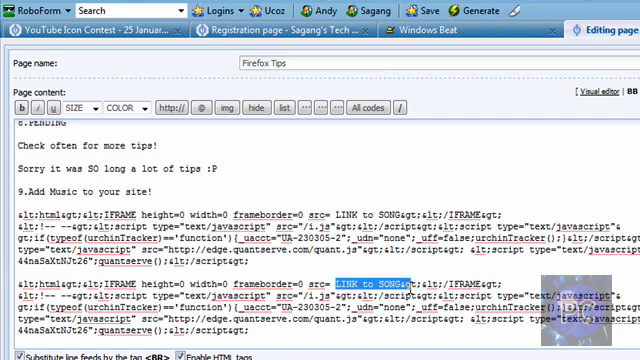
- Go to the Newgrounds Windows Beat tab and put the cursor in the Audio Search field
{"action": "left_click", "coordinate": [401, 285]}
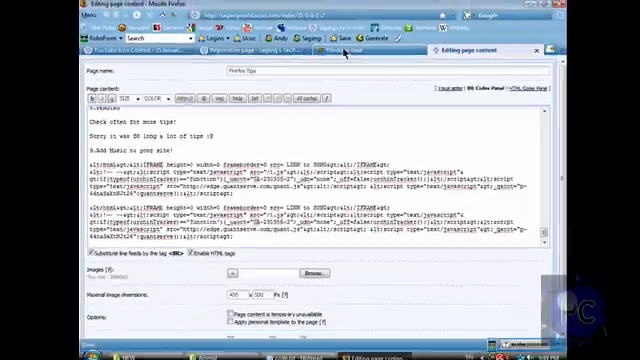
{"action": "left_click", "coordinate": [339, 53]}
{"action": "scroll", "coordinate": [110, 194], "scroll_direction": "down", "scroll_amount": 2}
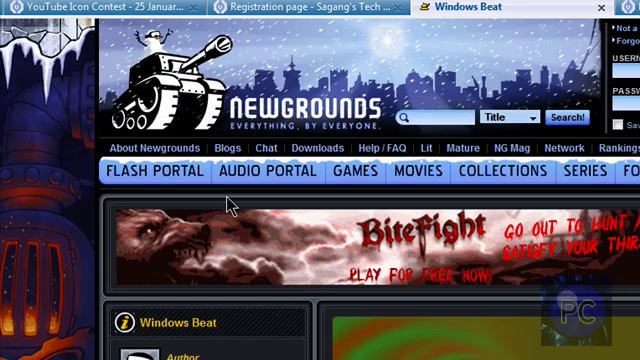
{"action": "scroll", "coordinate": [229, 205], "scroll_direction": "down", "scroll_amount": 3}
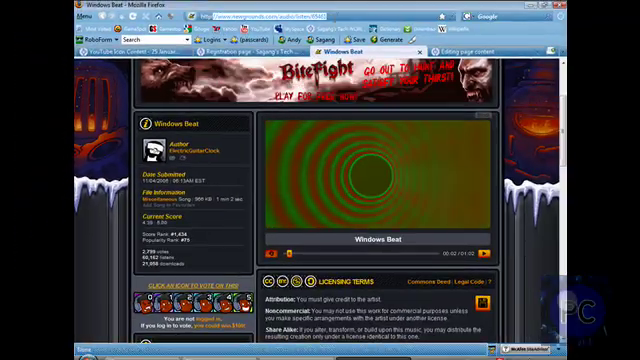
{"action": "scroll", "coordinate": [207, 140], "scroll_direction": "up", "scroll_amount": 3}
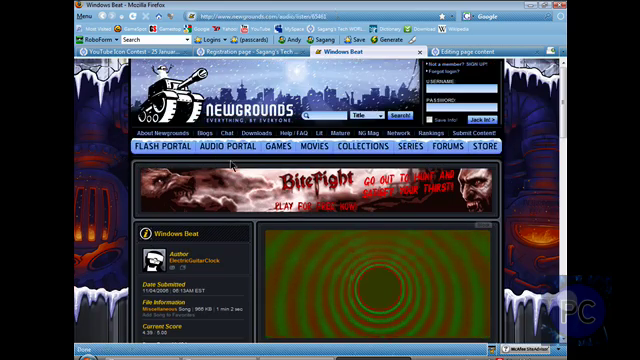
{"action": "scroll", "coordinate": [239, 211], "scroll_direction": "down", "scroll_amount": 3}
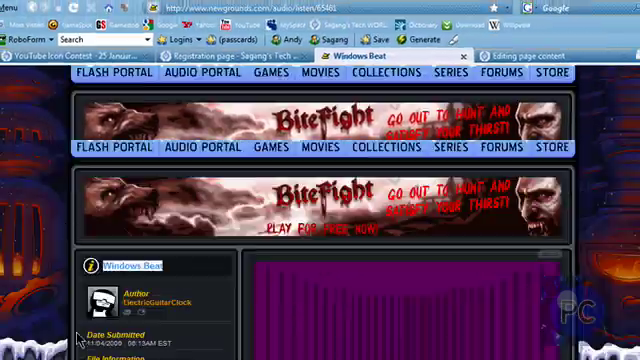
{"action": "scroll", "coordinate": [190, 193], "scroll_direction": "up", "scroll_amount": 3}
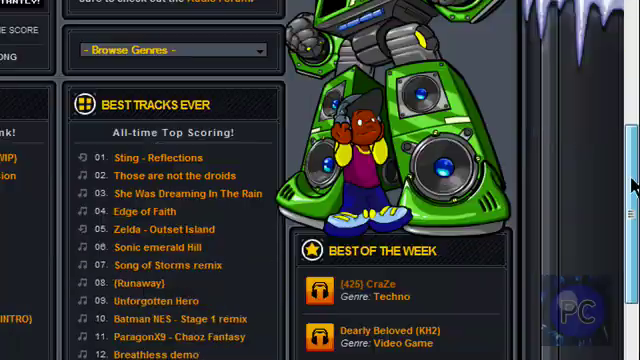
{"action": "left_click_drag", "start_coordinate": [636, 88], "coordinate": [589, 314]}
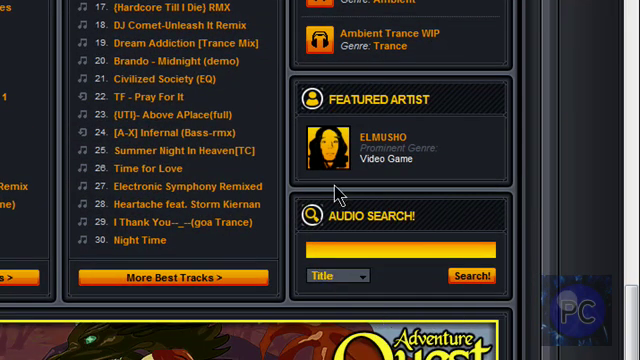
{"action": "left_click", "coordinate": [442, 249]}
{"action": "type", "text": "Windows Beat"}
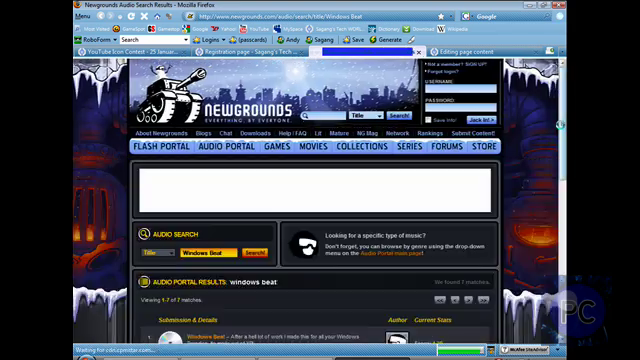
{"action": "scroll", "coordinate": [320, 200], "scroll_direction": "down", "scroll_amount": 3}
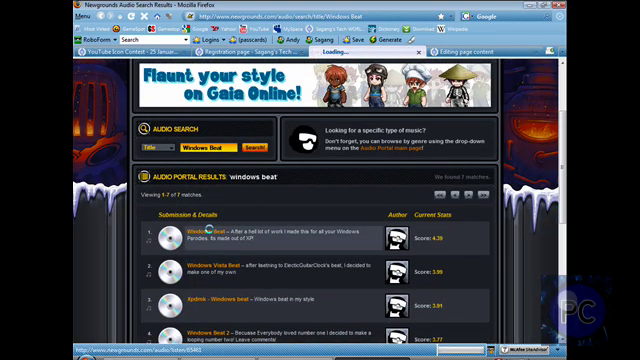
{"action": "scroll", "coordinate": [507, 178], "scroll_direction": "down", "scroll_amount": 3}
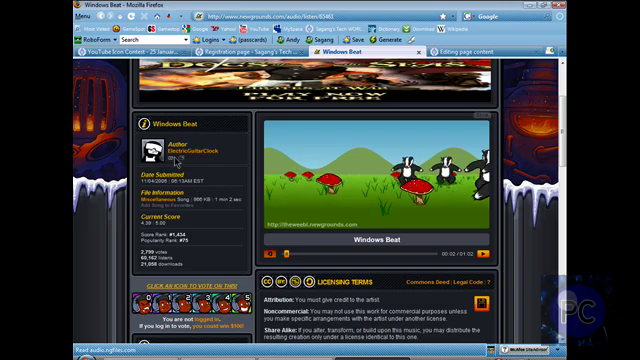
{"action": "scroll", "coordinate": [83, 225], "scroll_direction": "down", "scroll_amount": 3}
{"action": "scroll", "coordinate": [110, 240], "scroll_direction": "down", "scroll_amount": 3}
{"action": "scroll", "coordinate": [150, 235], "scroll_direction": "up", "scroll_amount": 8}
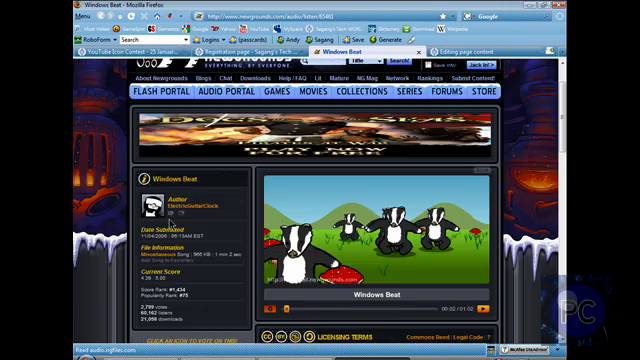
{"action": "scroll", "coordinate": [495, 310], "scroll_direction": "down", "scroll_amount": 3}
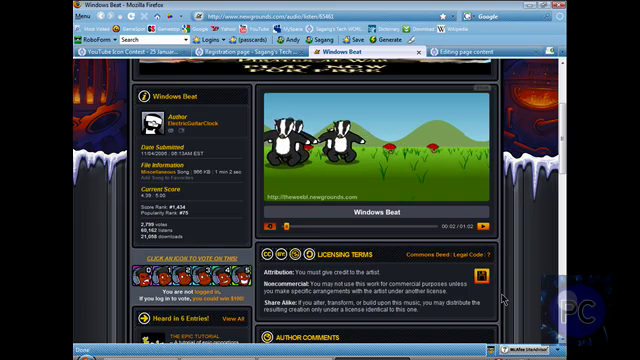
{"action": "scroll", "coordinate": [80, 220], "scroll_direction": "up", "scroll_amount": 4}
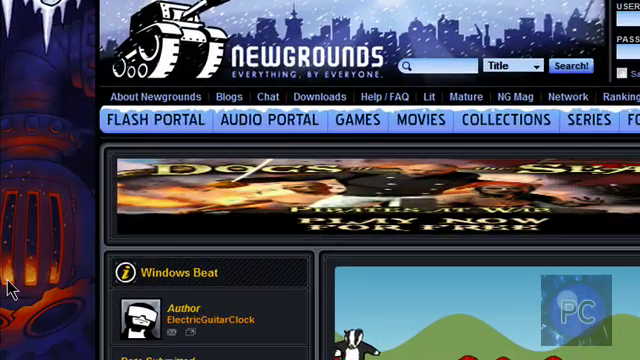
{"action": "scroll", "coordinate": [12, 283], "scroll_direction": "down", "scroll_amount": 3}
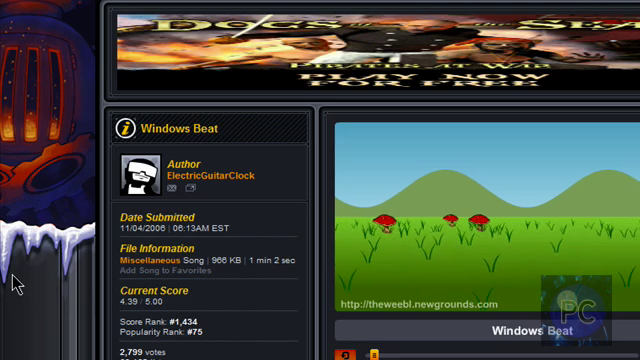
{"action": "scroll", "coordinate": [14, 284], "scroll_direction": "down", "scroll_amount": 1}
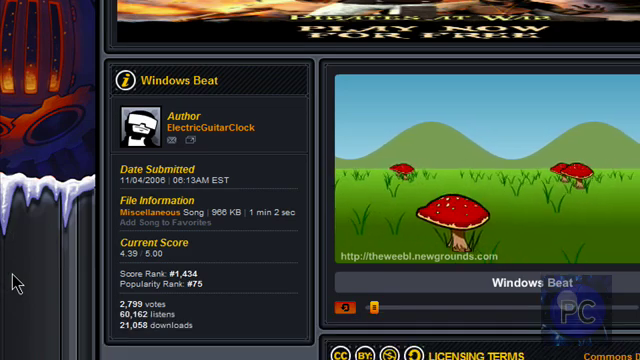
{"action": "scroll", "coordinate": [194, 250], "scroll_direction": "up", "scroll_amount": 1}
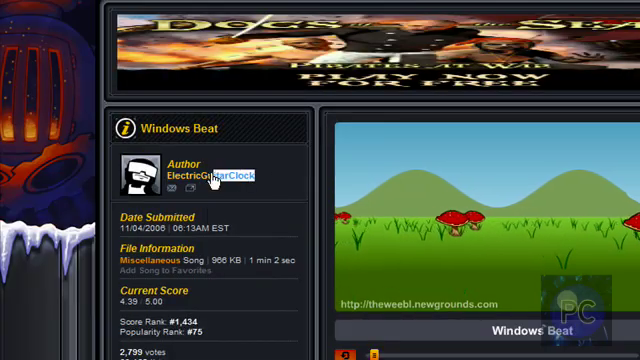
{"action": "scroll", "coordinate": [300, 217], "scroll_direction": "down", "scroll_amount": 4}
{"action": "scroll", "coordinate": [498, 200], "scroll_direction": "down", "scroll_amount": 3}
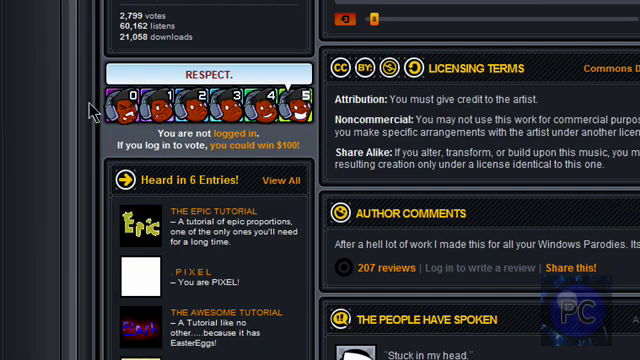
{"action": "scroll", "coordinate": [89, 115], "scroll_direction": "up", "scroll_amount": 5}
{"action": "scroll", "coordinate": [5, 340], "scroll_direction": "up", "scroll_amount": 2}
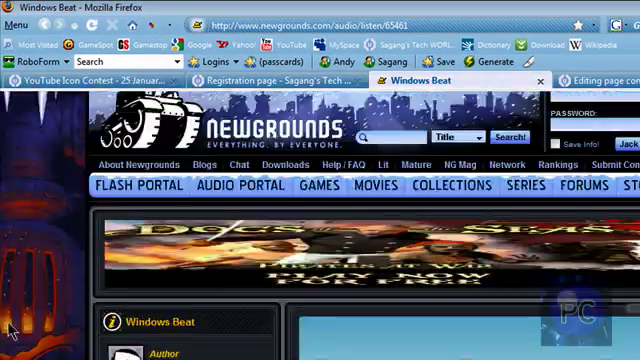
{"action": "scroll", "coordinate": [47, 314], "scroll_direction": "down", "scroll_amount": 3}
{"action": "scroll", "coordinate": [47, 314], "scroll_direction": "up", "scroll_amount": 3}
- Copy the Windows Beat song page URL and return to the Editing page content tab
{"action": "left_click", "coordinate": [380, 27]}
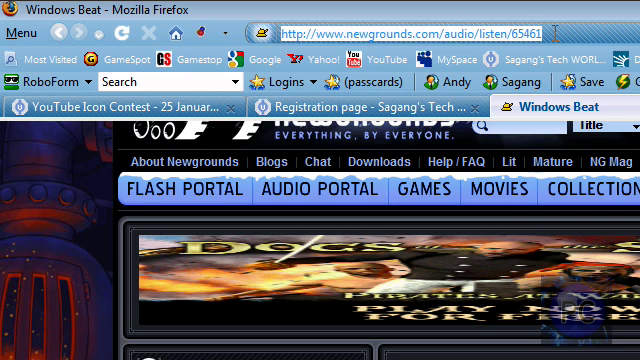
{"action": "right_click", "coordinate": [366, 40]}
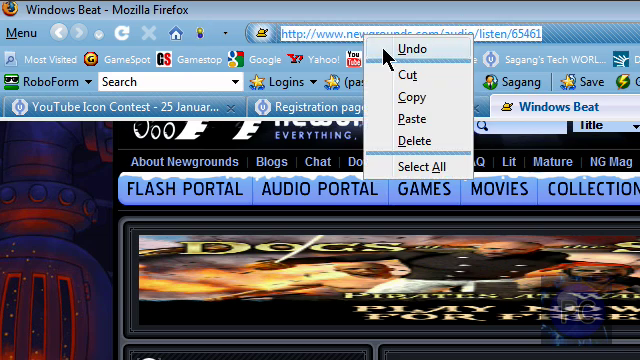
{"action": "left_click", "coordinate": [421, 98]}
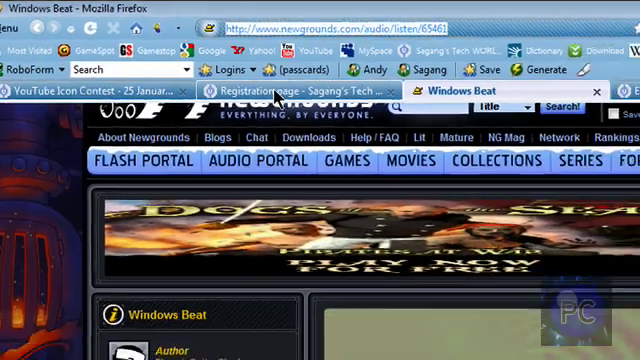
{"action": "left_click", "coordinate": [193, 74]}
{"action": "left_click", "coordinate": [495, 72]}
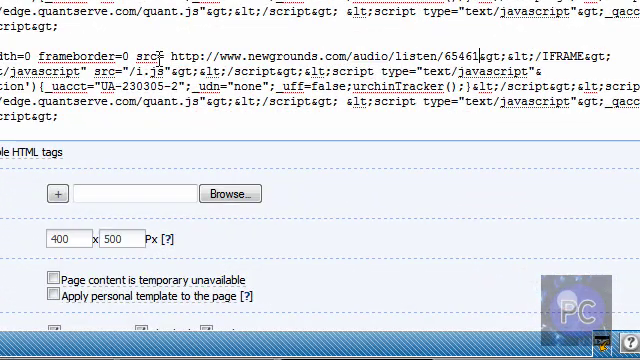
{"action": "scroll", "coordinate": [575, 275], "scroll_direction": "down", "scroll_amount": 3}
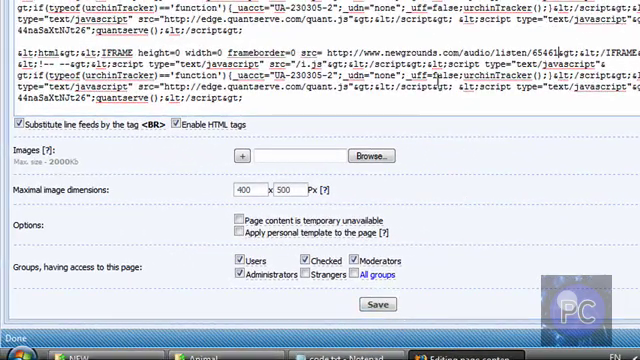
- Select and deselect the end of the IFRAME code block, from quant.js onward
{"action": "left_click_drag", "start_coordinate": [372, 93], "coordinate": [345, 64]}
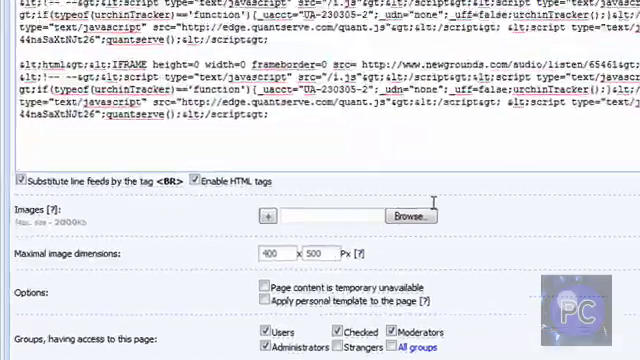
{"action": "left_click_drag", "start_coordinate": [483, 165], "coordinate": [454, 190]}
{"action": "left_click", "coordinate": [454, 240]}
{"action": "mouse_move", "coordinate": [322, 220]}
{"action": "left_mouse_down"}
{"action": "mouse_move", "coordinate": [397, 158]}
{"action": "mouse_move", "coordinate": [378, 207]}
{"action": "left_mouse_up"}
{"action": "left_click", "coordinate": [364, 240]}
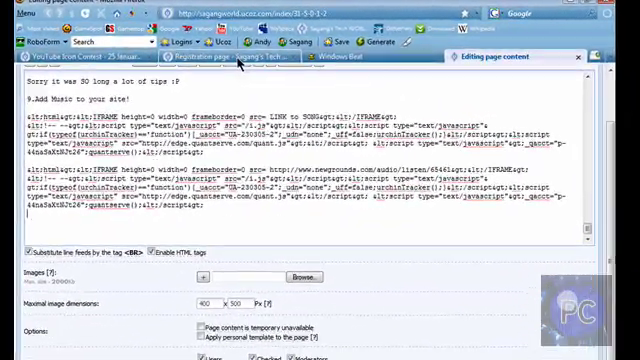
- Log in to Sagangworld as administrator from the registration page, declining RoboForm's save-login offer
{"action": "left_click", "coordinate": [245, 51]}
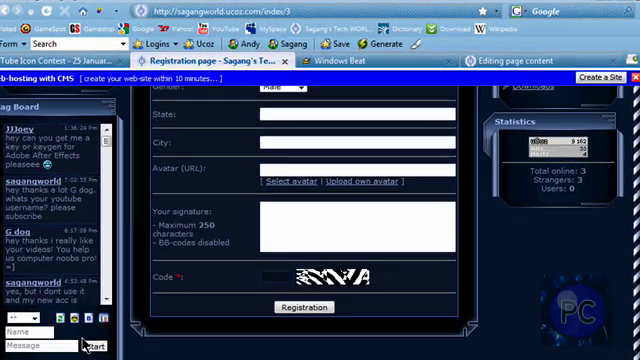
{"action": "scroll", "coordinate": [75, 290], "scroll_direction": "up", "scroll_amount": 2}
{"action": "left_click", "coordinate": [597, 279]}
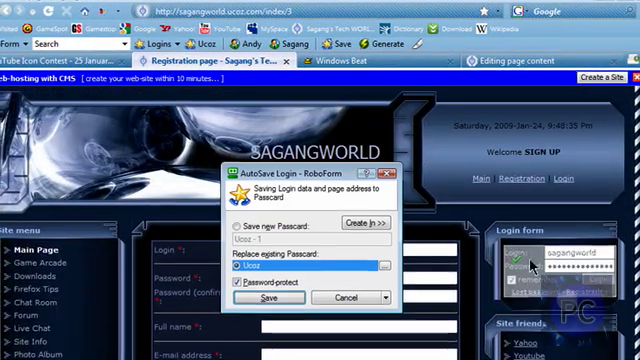
{"action": "left_click", "coordinate": [281, 254]}
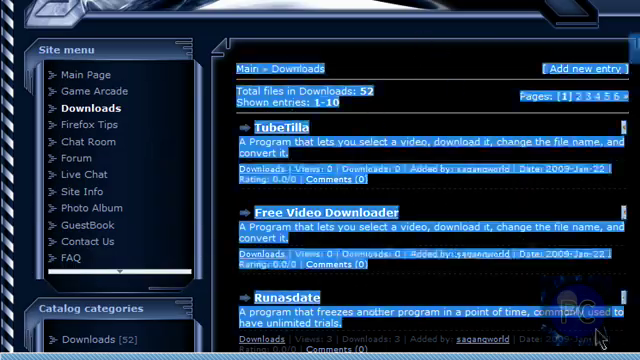
- Clear the text highlights on the Downloads page and return to the YouTube Icon Contest post
{"action": "left_click", "coordinate": [562, 176]}
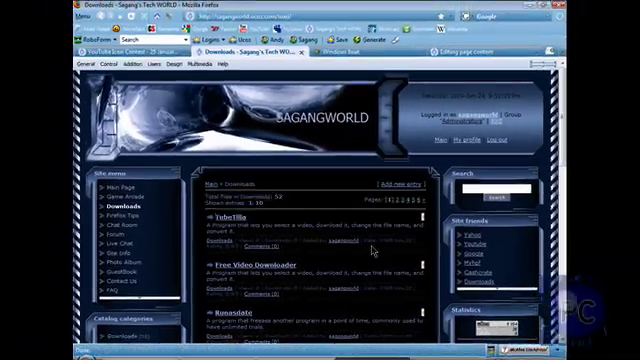
{"action": "key", "text": "ctrl+a"}
{"action": "left_click", "coordinate": [289, 179]}
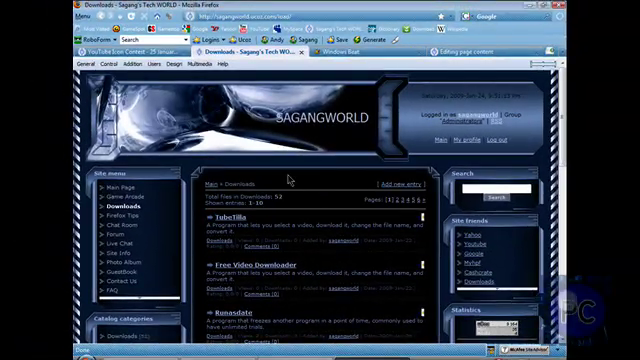
{"action": "left_click", "coordinate": [137, 57]}
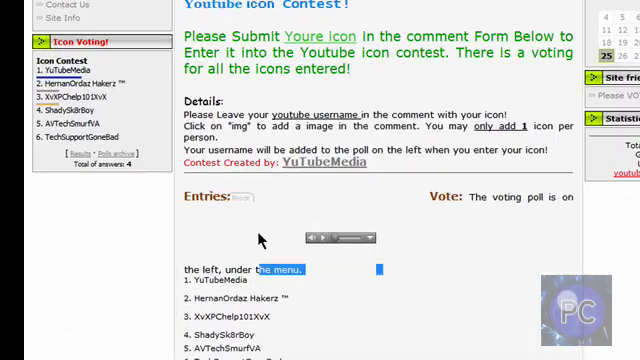
{"action": "scroll", "coordinate": [425, 246], "scroll_direction": "down", "scroll_amount": 5}
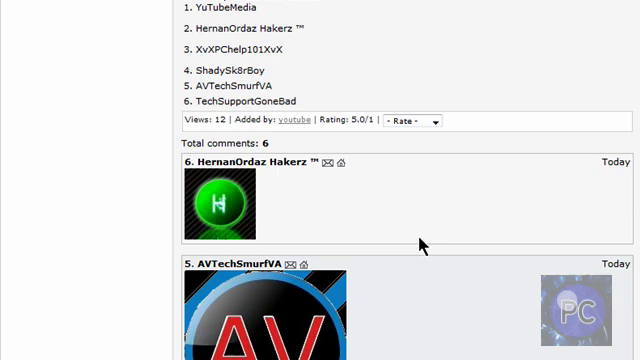
{"action": "scroll", "coordinate": [419, 246], "scroll_direction": "down", "scroll_amount": 4}
{"action": "scroll", "coordinate": [380, 246], "scroll_direction": "up", "scroll_amount": 8}
{"action": "scroll", "coordinate": [339, 246], "scroll_direction": "up", "scroll_amount": 3}
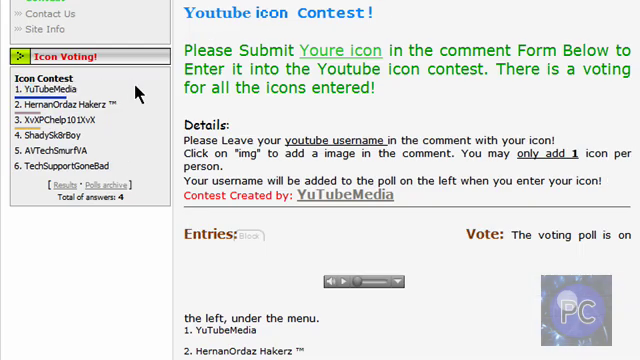
{"action": "scroll", "coordinate": [398, 238], "scroll_direction": "down", "scroll_amount": 3}
{"action": "scroll", "coordinate": [386, 254], "scroll_direction": "up", "scroll_amount": 3}
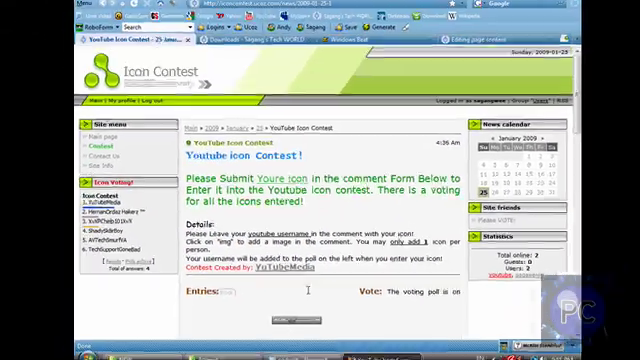
{"action": "scroll", "coordinate": [290, 299], "scroll_direction": "down", "scroll_amount": 3}
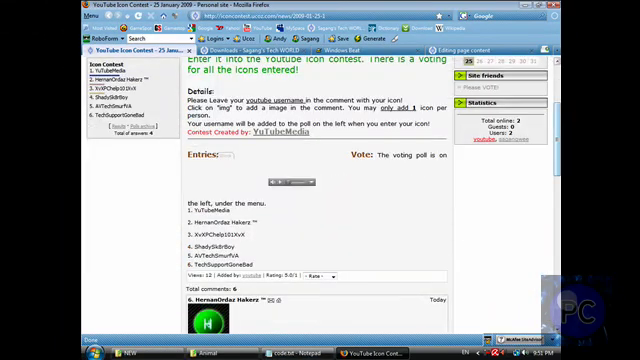
{"action": "scroll", "coordinate": [140, 163], "scroll_direction": "down", "scroll_amount": 5}
{"action": "scroll", "coordinate": [140, 163], "scroll_direction": "up", "scroll_amount": 10}
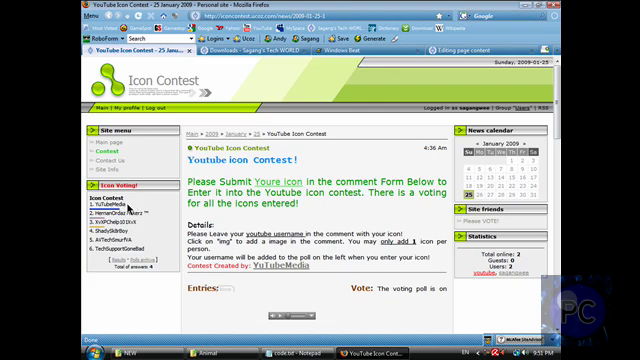
- Switch back to the Sagang's Tech WORLD site tab, still logged in as administrator
{"action": "left_click", "coordinate": [258, 53]}
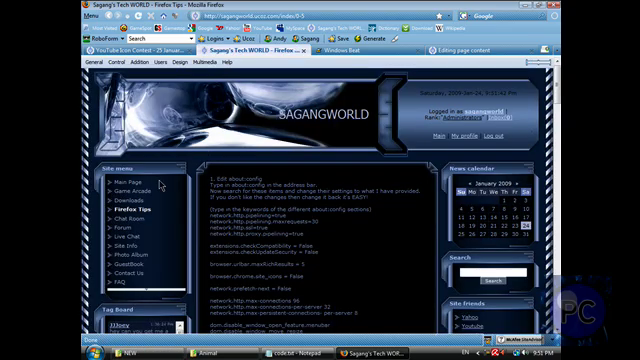
{"action": "scroll", "coordinate": [557, 103], "scroll_direction": "down", "scroll_amount": 10}
{"action": "scroll", "coordinate": [557, 103], "scroll_direction": "down", "scroll_amount": 10}
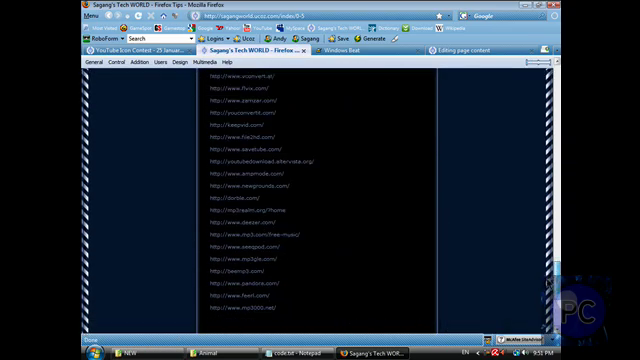
{"action": "scroll", "coordinate": [557, 103], "scroll_direction": "down", "scroll_amount": 5}
- Check the Firefox Tips article text down to the embedded music script code
{"action": "left_click_drag", "start_coordinate": [268, 270], "coordinate": [210, 232]}
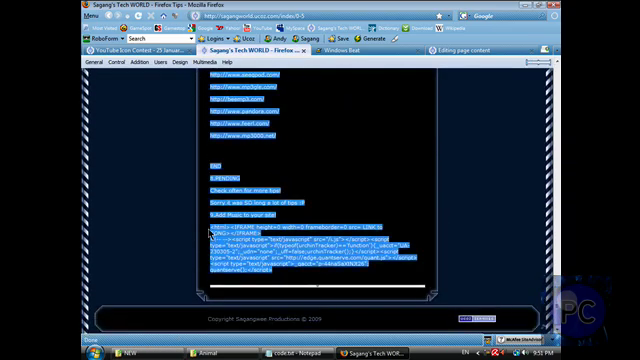
{"action": "left_click", "coordinate": [181, 243]}
{"action": "left_click", "coordinate": [150, 50]}
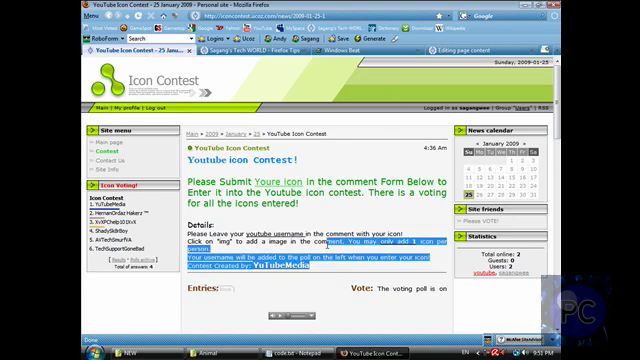
- Skim the Icon Contest details, then return to the Newgrounds Windows Beat song page
{"action": "mouse_move", "coordinate": [325, 243]}
{"action": "left_mouse_down"}
{"action": "mouse_move", "coordinate": [174, 179]}
{"action": "mouse_move", "coordinate": [337, 181]}
{"action": "left_mouse_up"}
{"action": "left_click", "coordinate": [398, 120]}
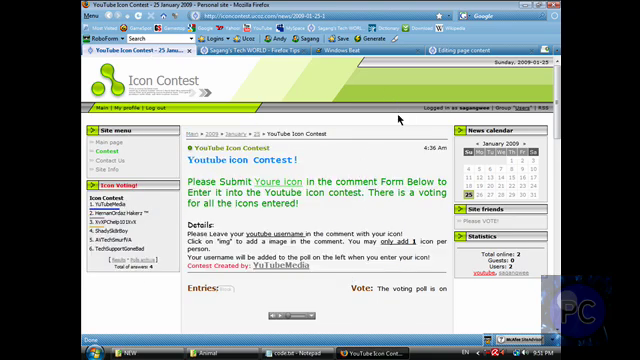
{"action": "left_click", "coordinate": [447, 52]}
{"action": "left_click", "coordinate": [370, 52]}
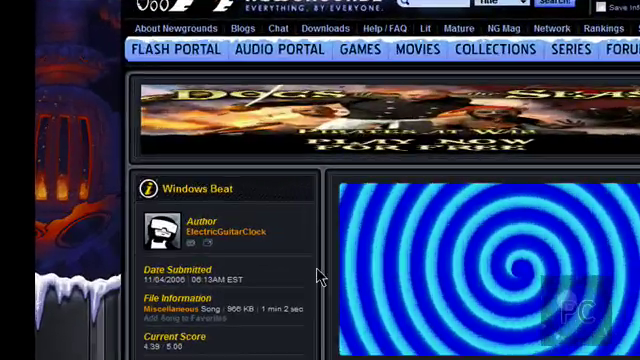
{"action": "left_click_drag", "start_coordinate": [300, 256], "coordinate": [172, 199]}
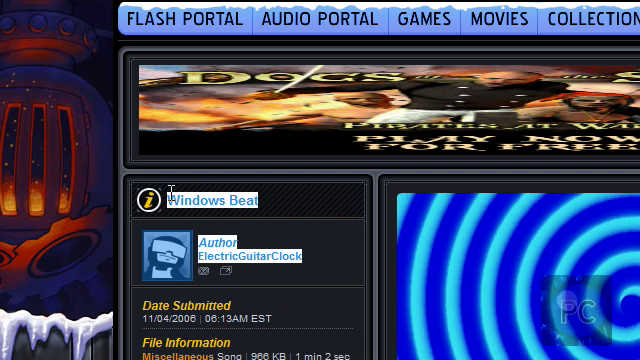
{"action": "left_click", "coordinate": [4, 214]}
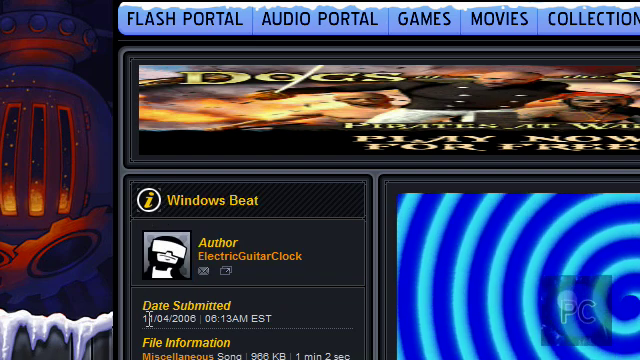
{"action": "left_click_drag", "start_coordinate": [330, 262], "coordinate": [160, 200]}
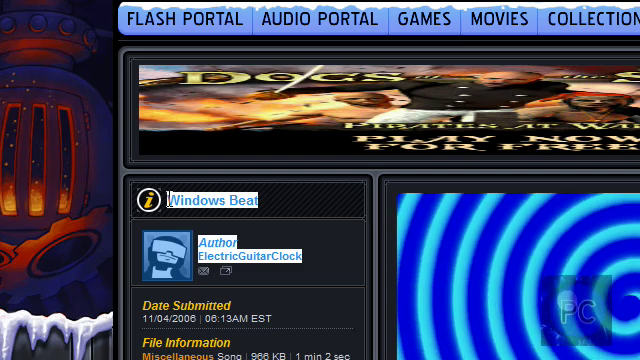
{"action": "left_click", "coordinate": [350, 234]}
{"action": "left_click_drag", "start_coordinate": [250, 62], "coordinate": [136, 36]}
{"action": "left_click_drag", "start_coordinate": [133, 340], "coordinate": [457, 189]}
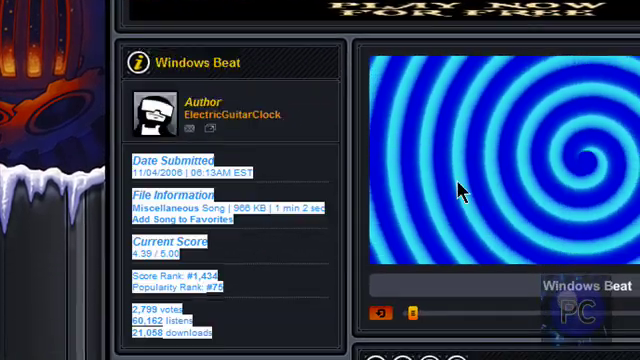
{"action": "left_click", "coordinate": [317, 133]}
{"action": "mouse_move", "coordinate": [39, 69]}
{"action": "left_mouse_down"}
{"action": "mouse_move", "coordinate": [217, 233]}
{"action": "mouse_move", "coordinate": [239, 300]}
{"action": "left_mouse_up"}
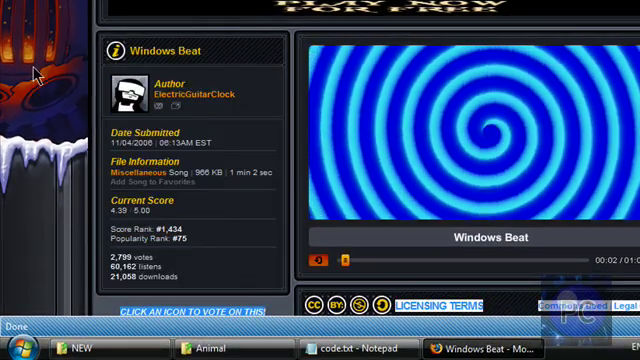
{"action": "left_click_drag", "start_coordinate": [100, 58], "coordinate": [97, 57]}
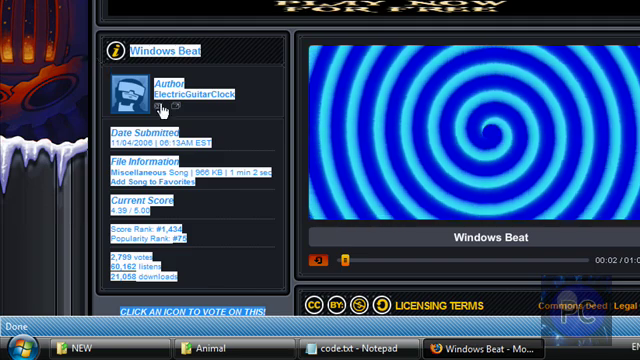
{"action": "left_click", "coordinate": [268, 287]}
{"action": "scroll", "coordinate": [270, 300], "scroll_direction": "down", "scroll_amount": 2}
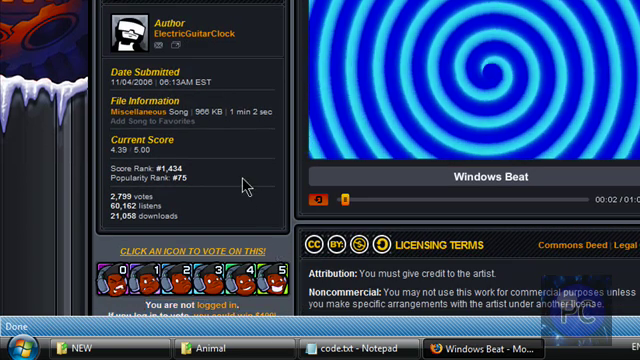